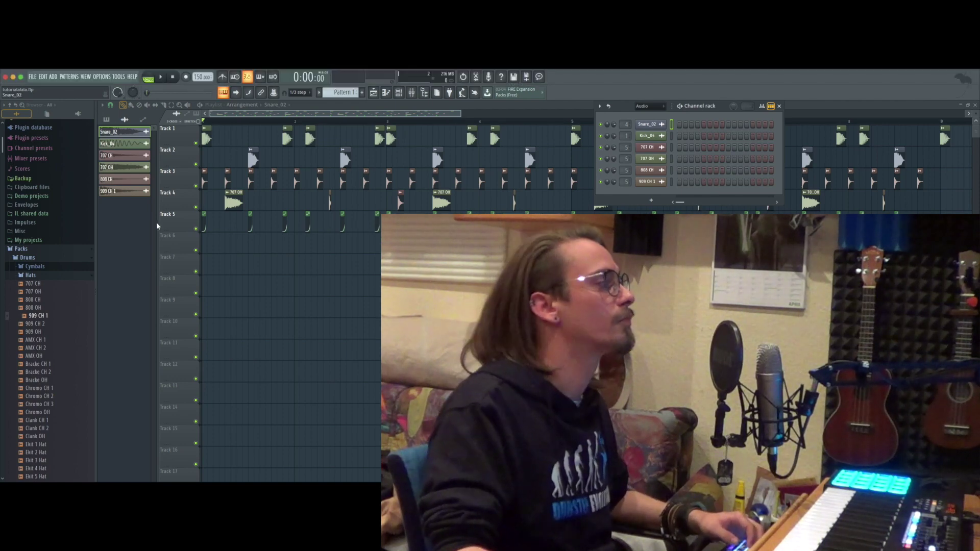
Step: Create a pattern named drop sampe and place it at the start of Track 7
click(362, 93)
text(by)
click(217, 259)
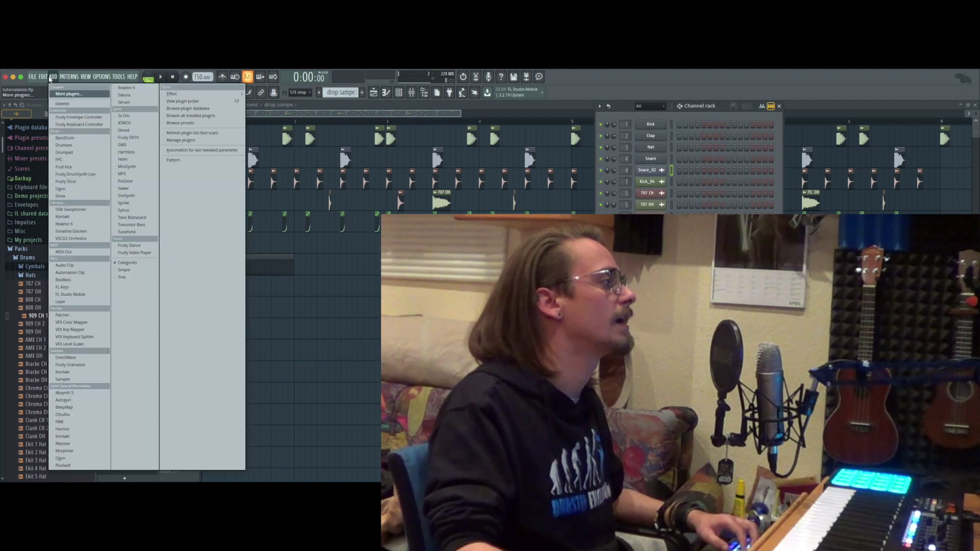
Step: Add a Serum instrument and load the Basic Shapes analog wavetable into oscillator A
click(119, 103)
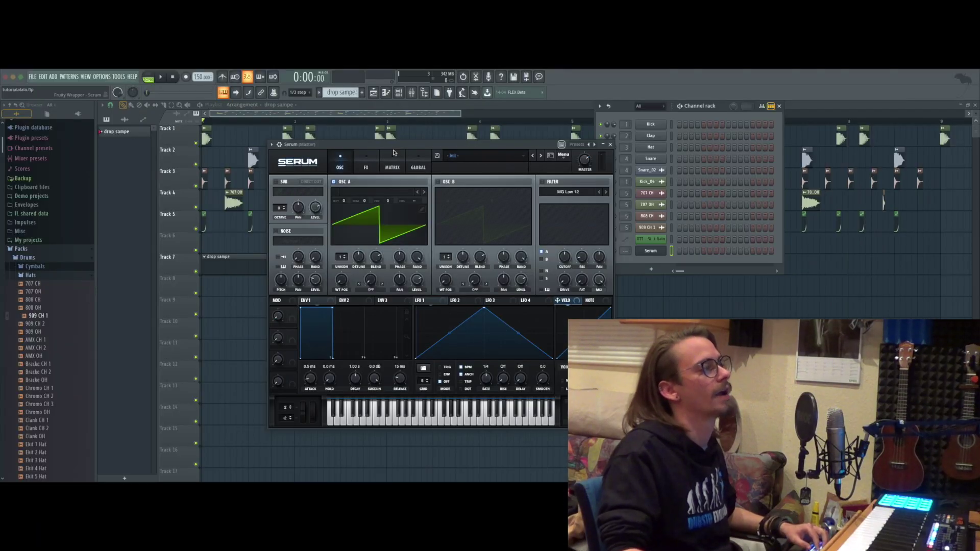
click(381, 203)
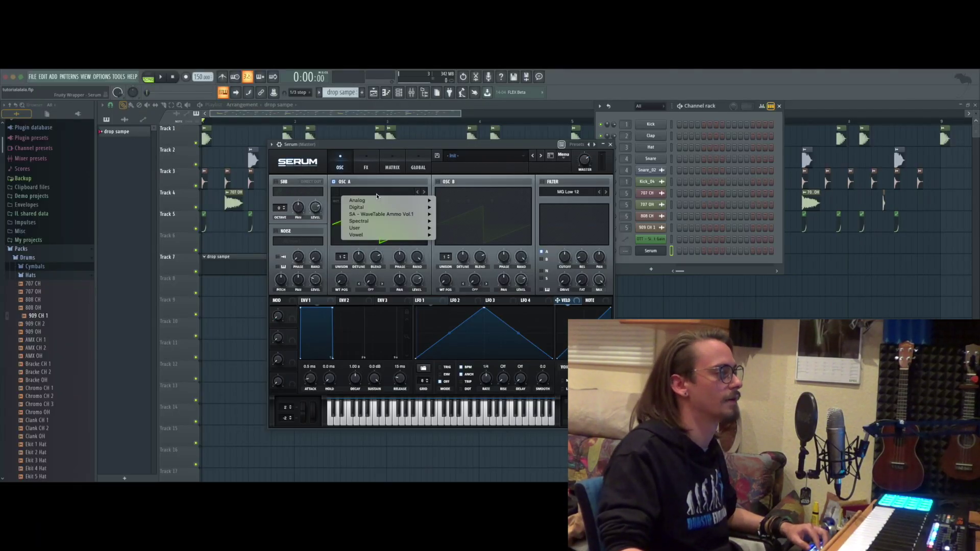
mouse_move(377, 203)
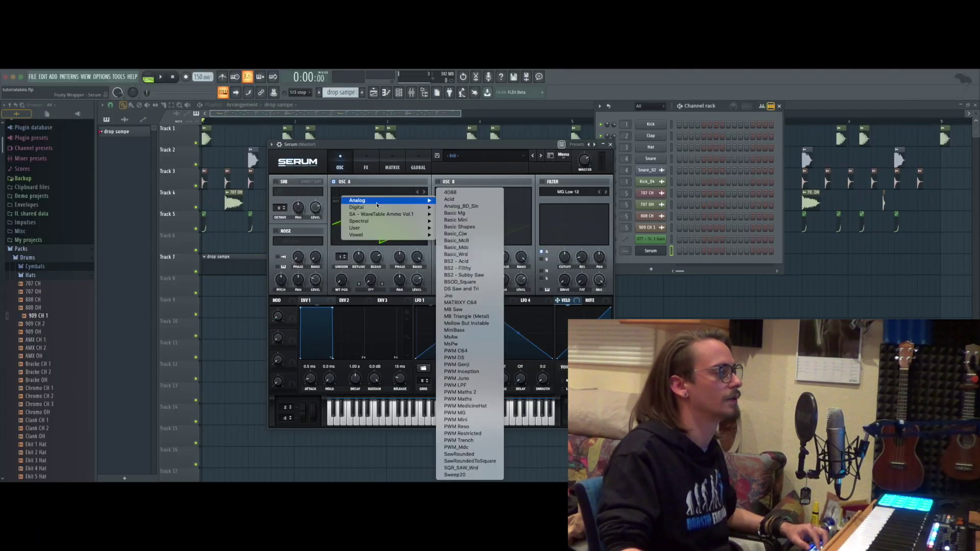
click(493, 228)
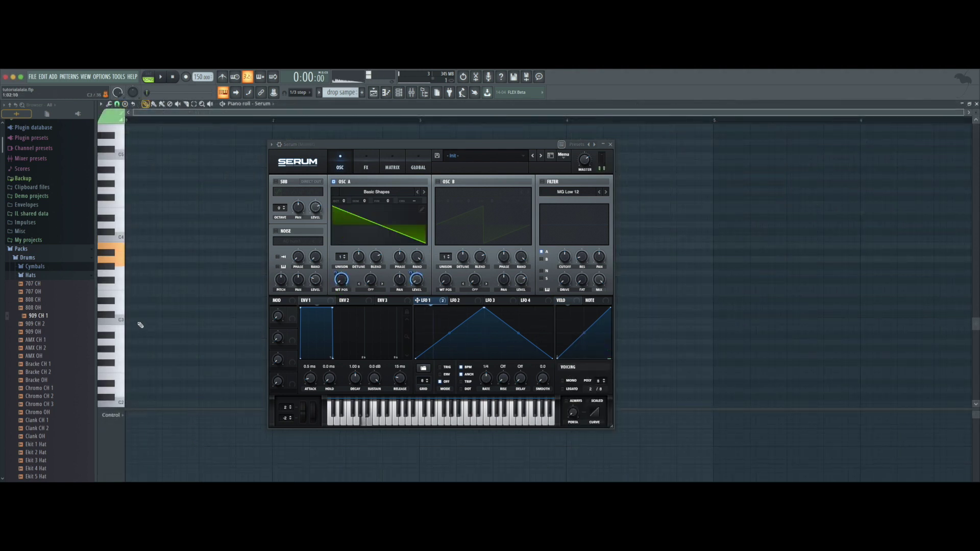
Step: Add a short C3 note at the start of Serum's piano roll
click(139, 321)
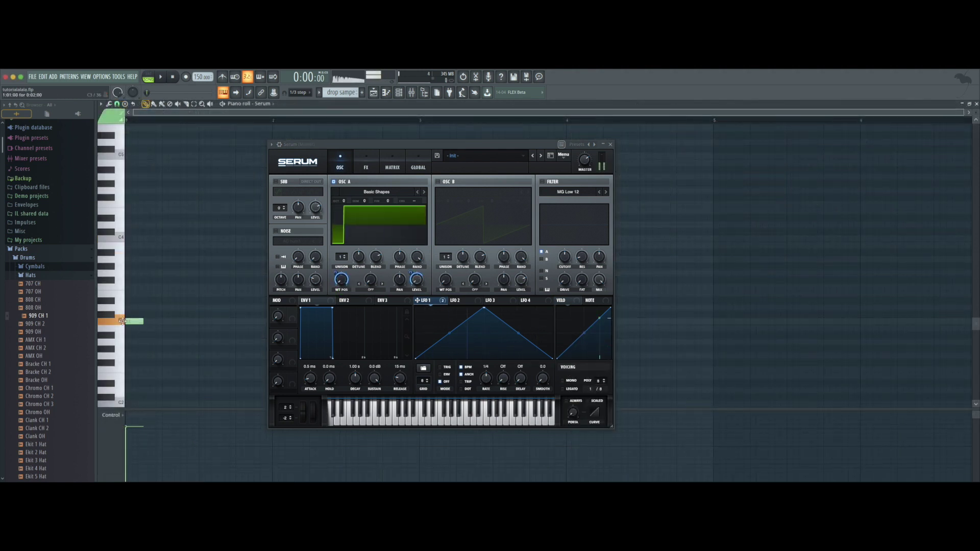
Step: Enable oscillator B in Serum and set oscillator A's warp mode to FM (From B)
click(437, 182)
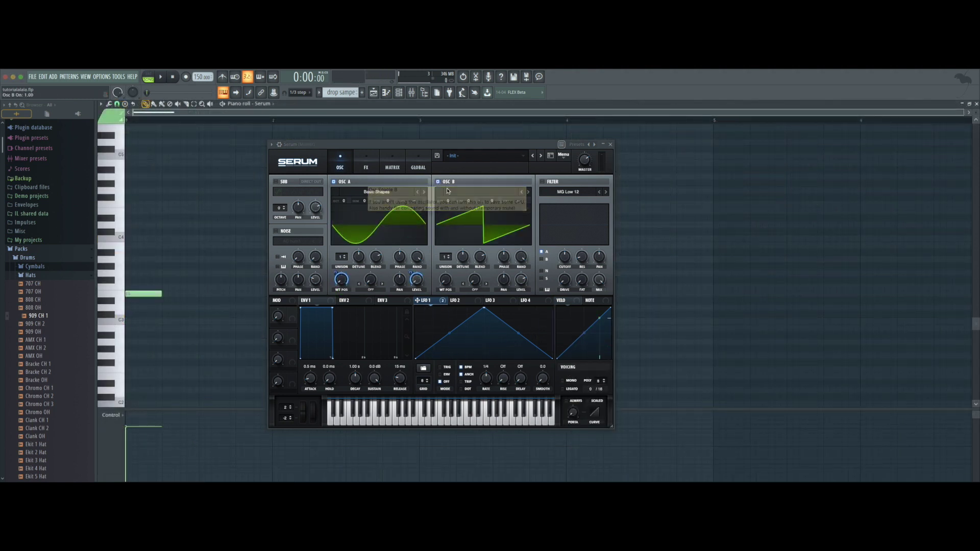
click(372, 290)
click(389, 421)
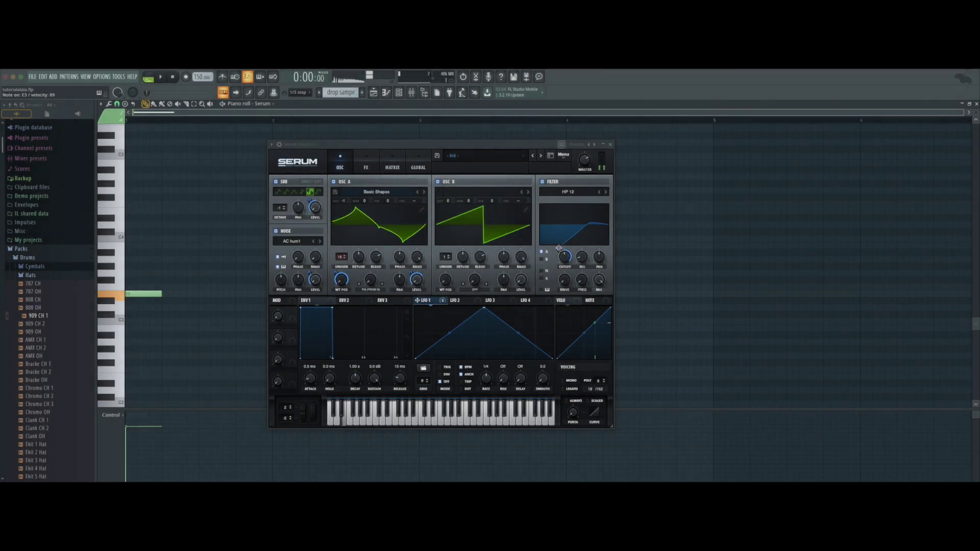
Step: Lower the cutoff of Serum's HP 12 filter and enable the Hyper/Dimension effect
drag(559, 249, 558, 260)
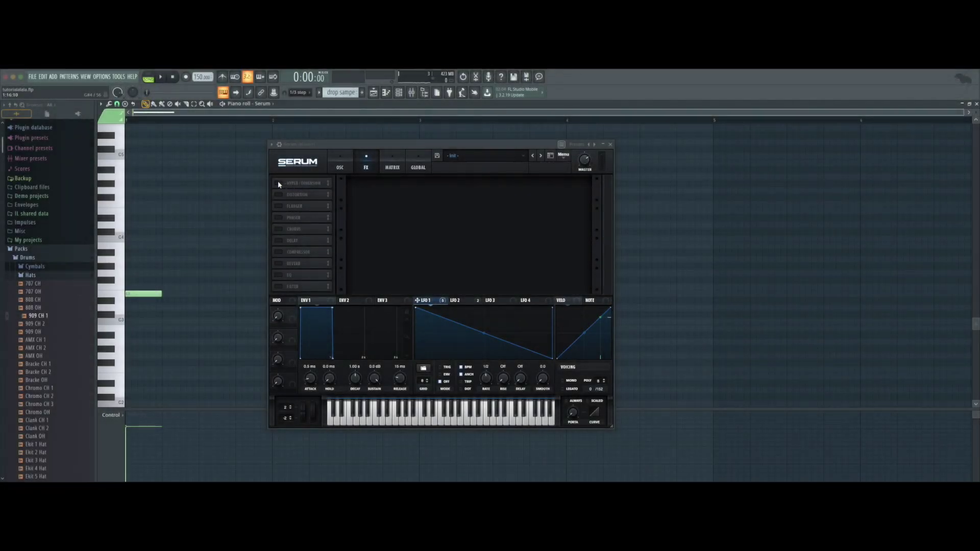
click(278, 183)
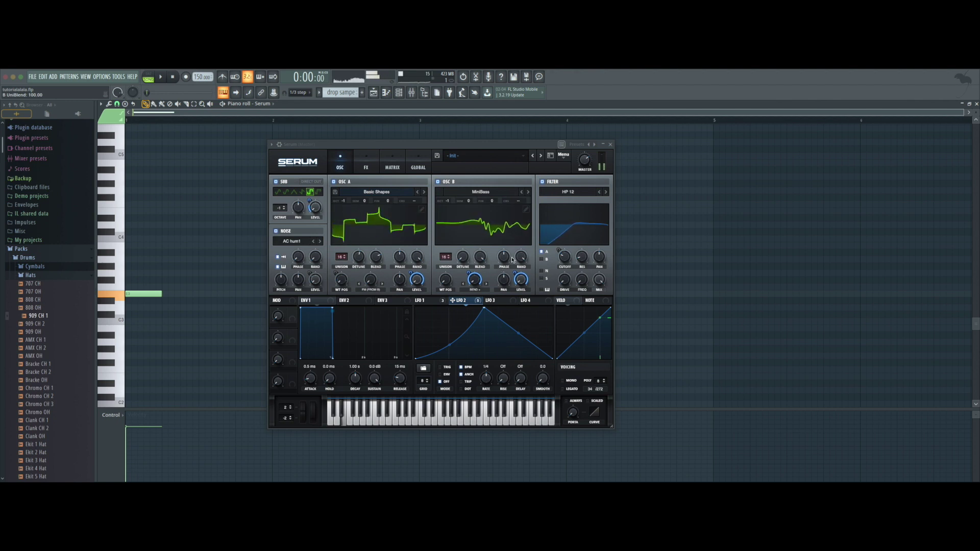
click(365, 165)
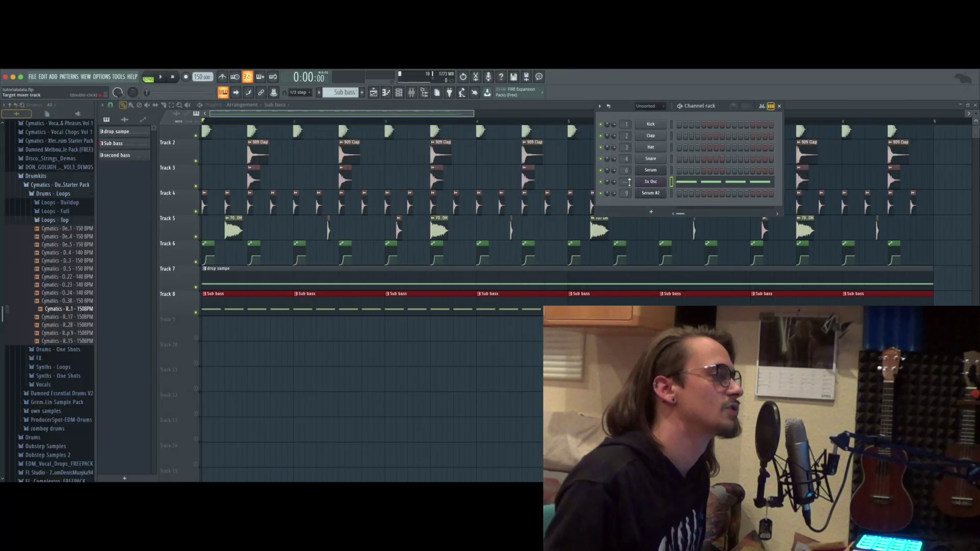
Step: Open the 3x Osc channel's instrument and listen to the full arrangement from its start
click(647, 181)
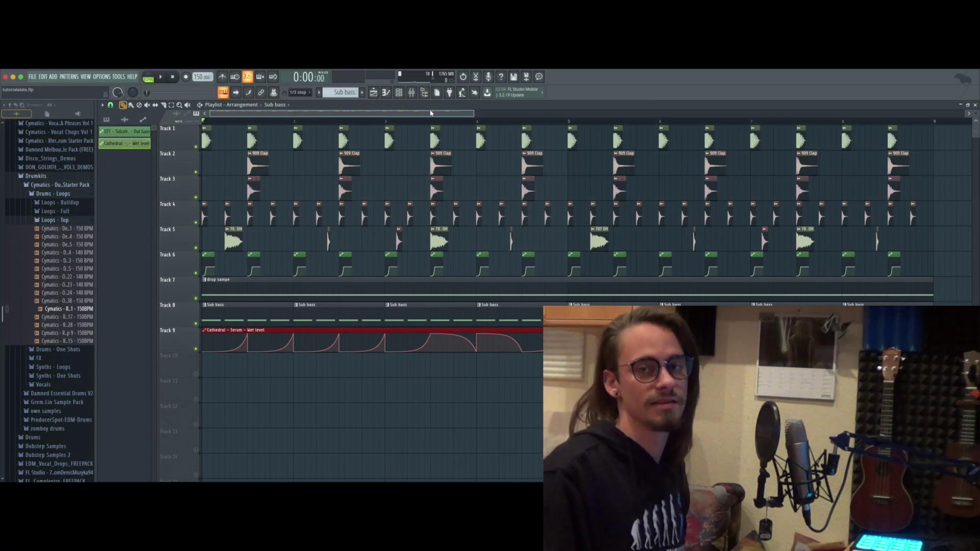
key(space)
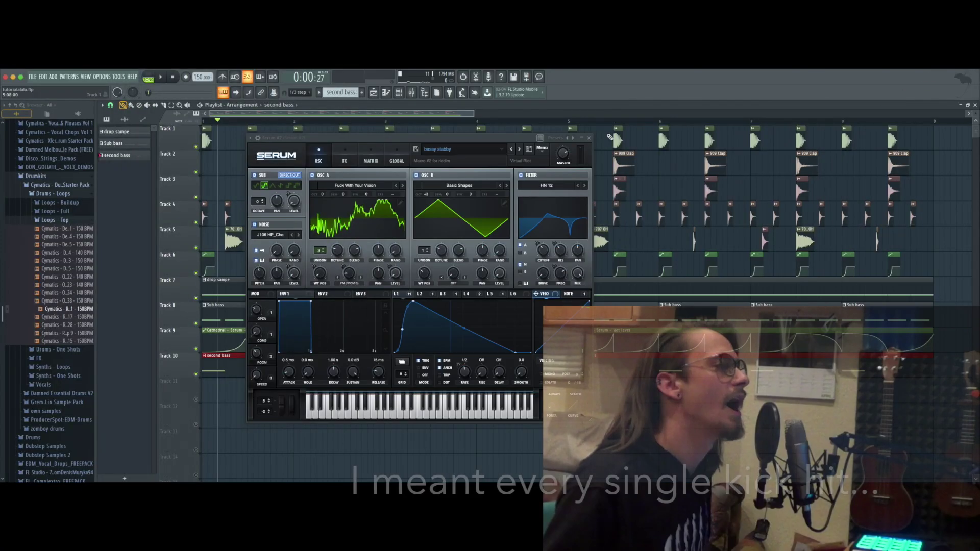
click(589, 138)
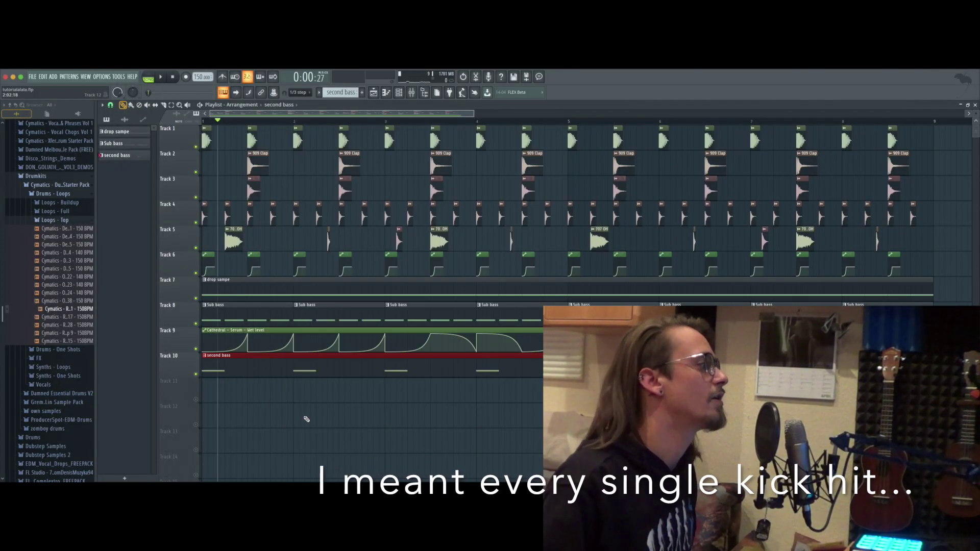
click(204, 122)
key(space)
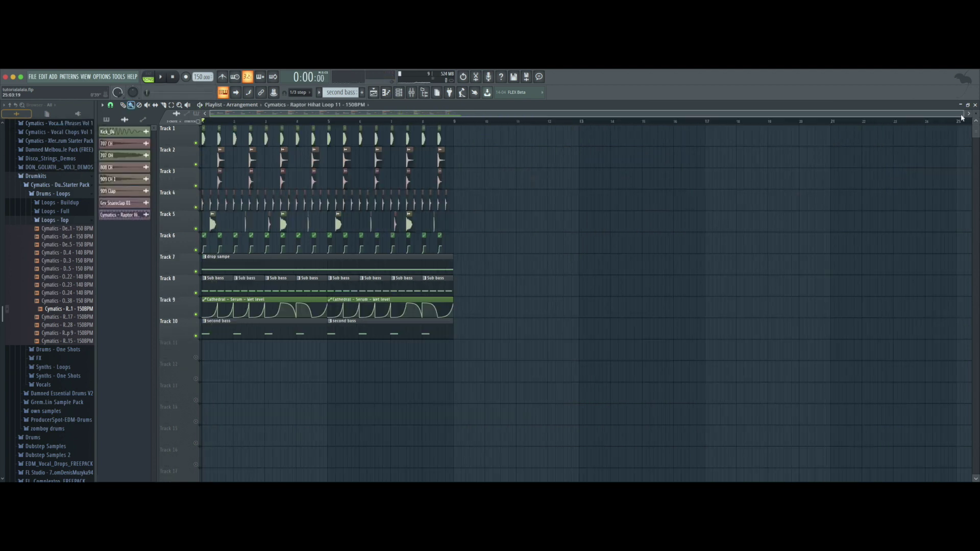
Step: Examine the Master track's mixer effects: Clear master RMS, OTT and Red 3 Compressor
drag(962, 114, 538, 114)
click(412, 93)
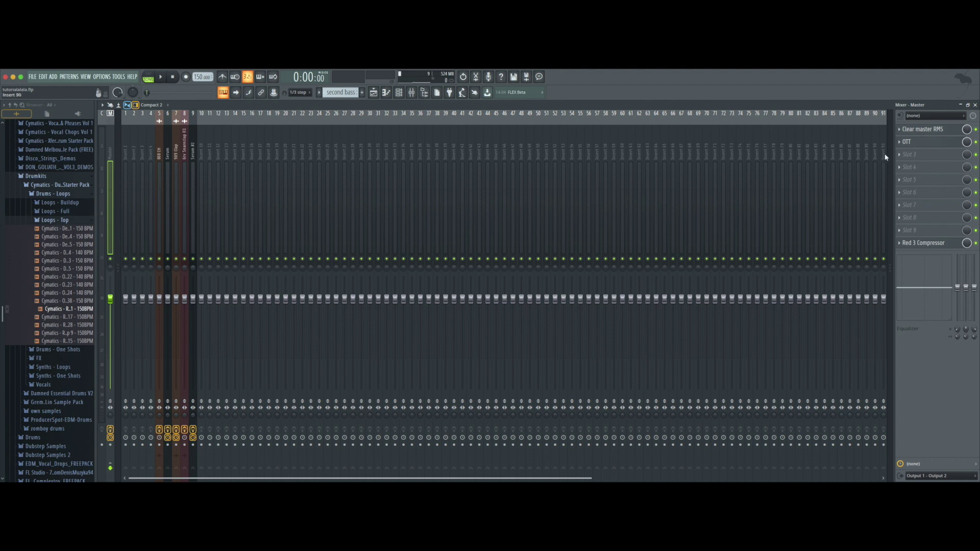
click(930, 131)
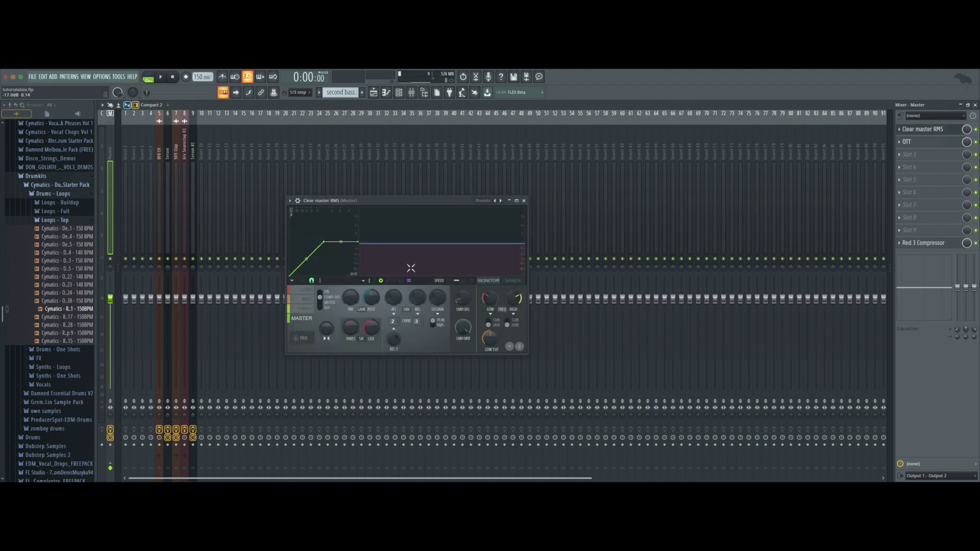
click(930, 142)
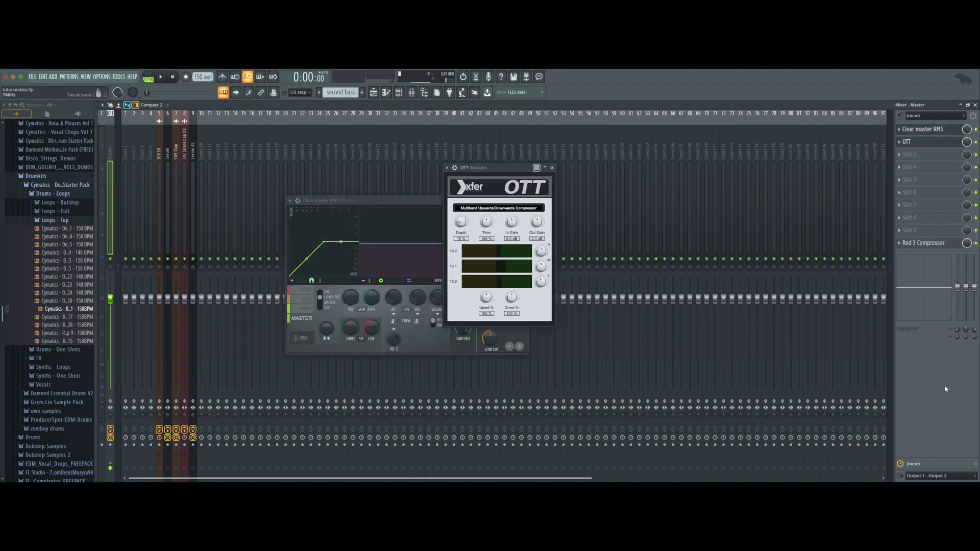
click(923, 244)
drag(184, 142, 440, 184)
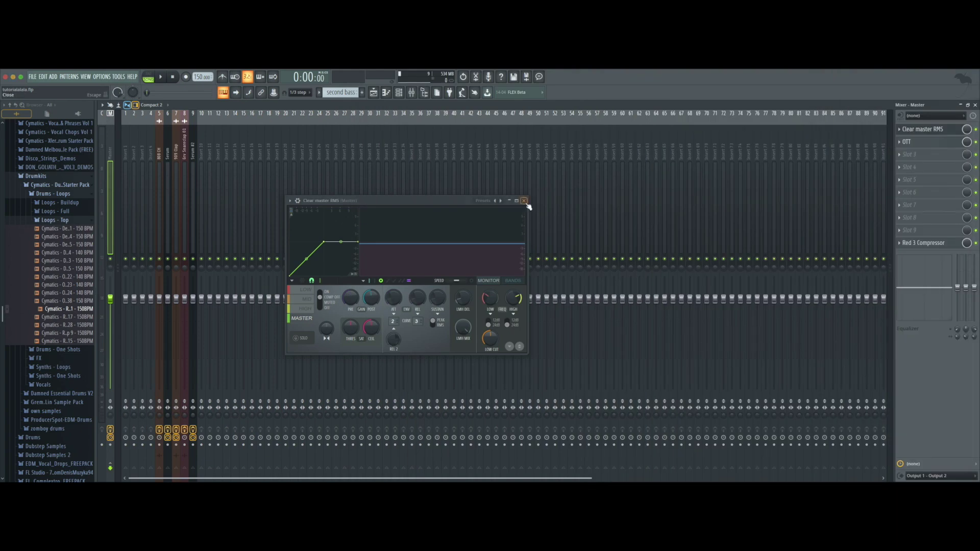
click(524, 202)
Step: Examine the Fruity parametric EQ 2 and Fruity Reeverb 2 settings on the 808 CH mixer track
click(161, 150)
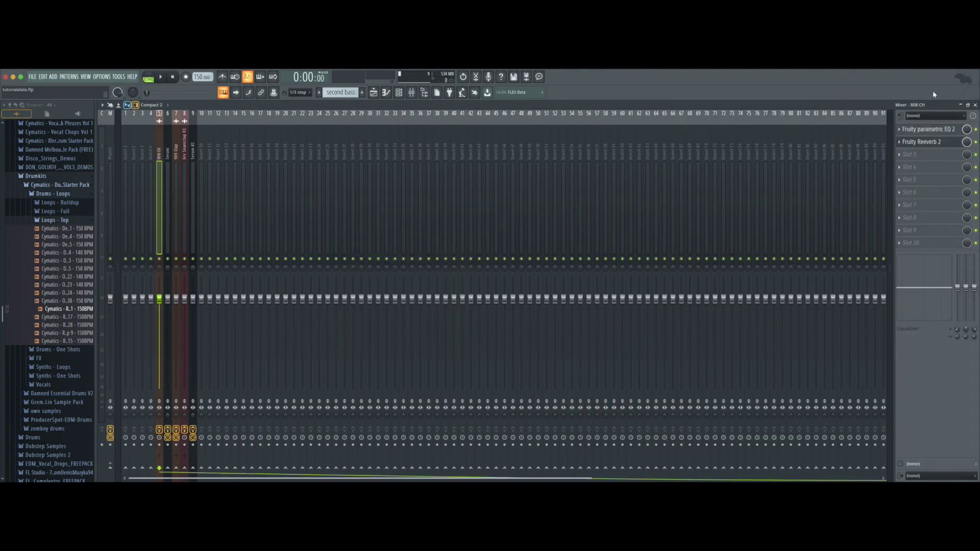
click(926, 131)
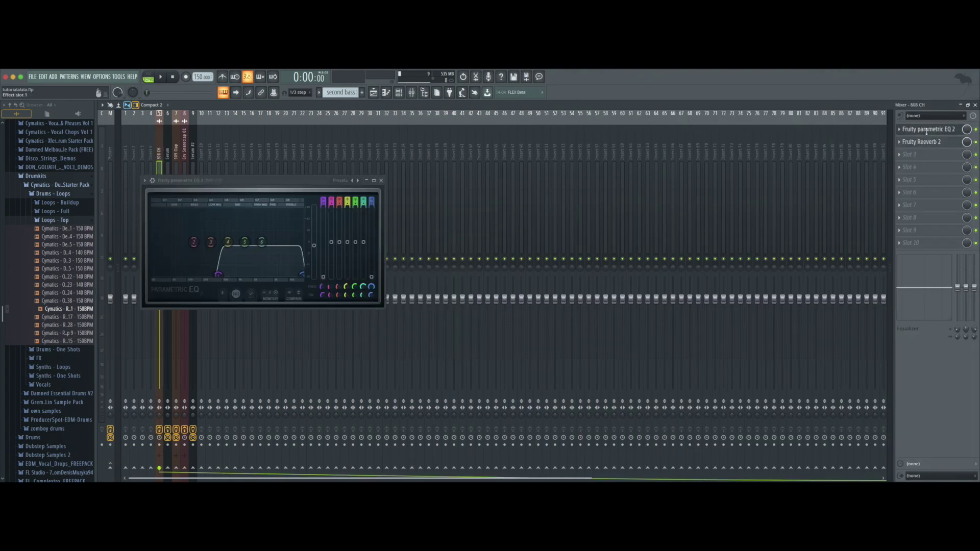
click(927, 142)
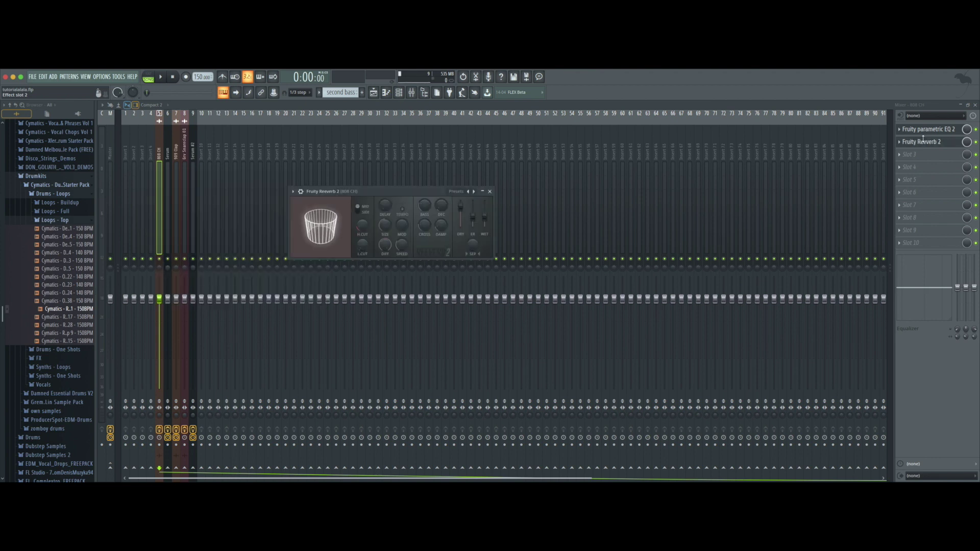
Step: Examine the Serum mixer track's parametric EQ, OTT, CamelCrusher, Cathedral reverb and Red 3 Compressor, plus the Cathedral wet level automation in the playlist
click(170, 152)
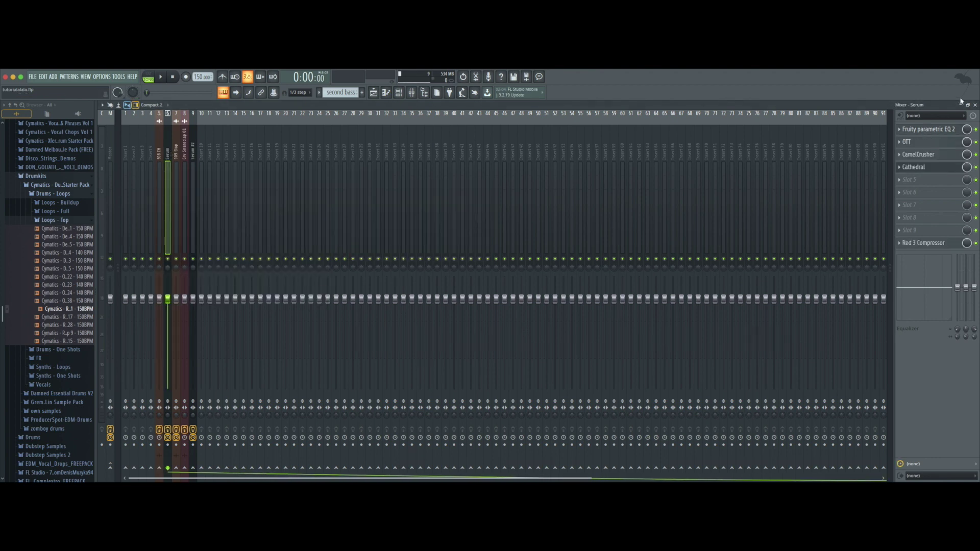
click(938, 131)
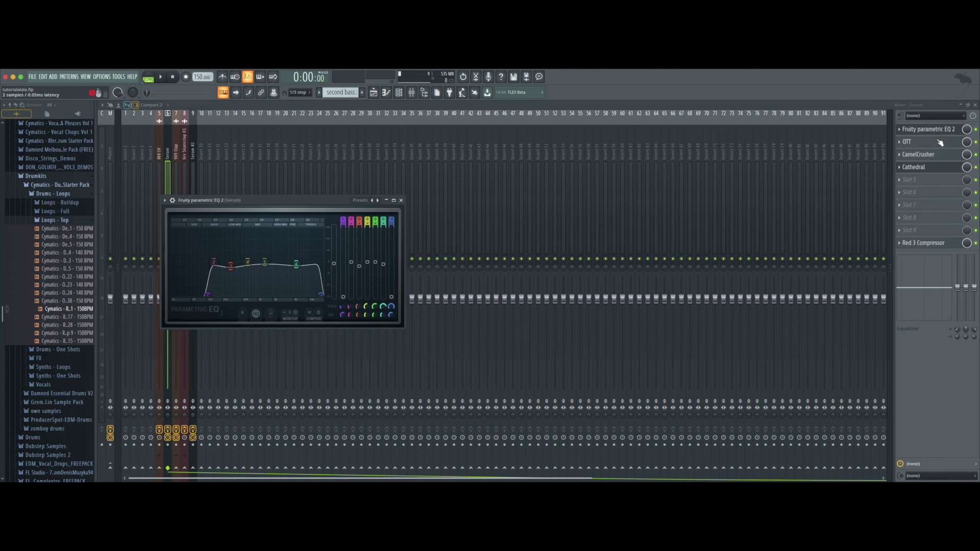
click(939, 143)
click(944, 156)
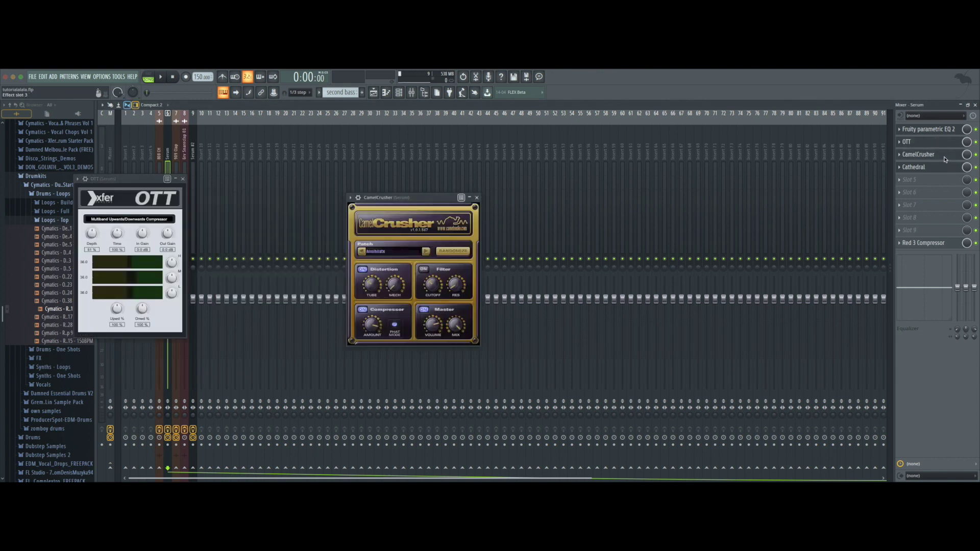
click(944, 167)
drag(243, 149, 664, 171)
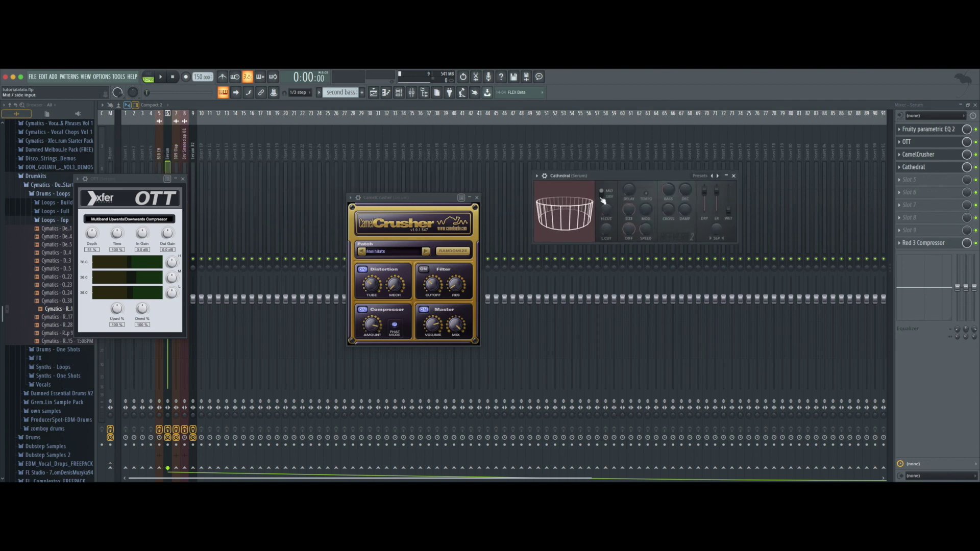
click(377, 93)
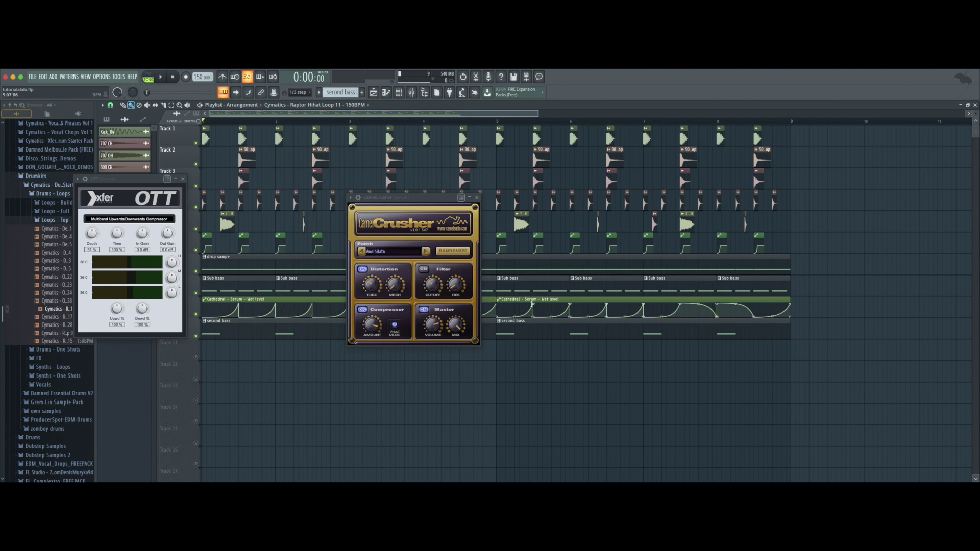
click(411, 93)
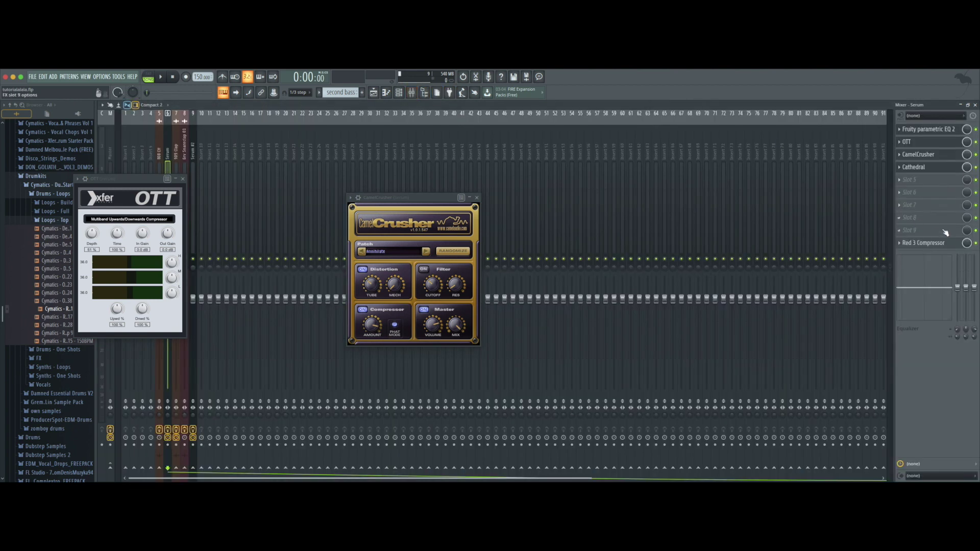
click(936, 244)
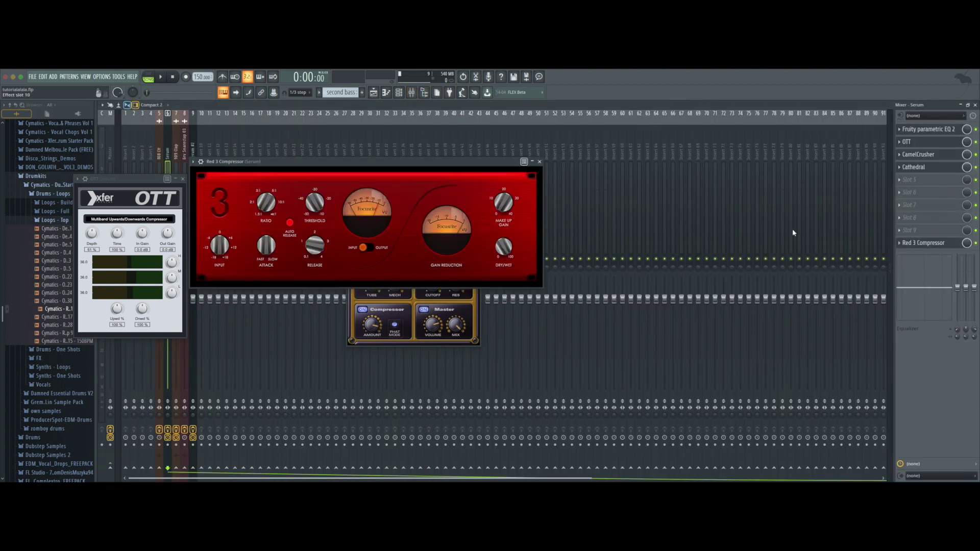
Step: Examine the Fruity parametric EQ 2, Small Studio and OTT effects on the 909 Clap mixer track
click(174, 147)
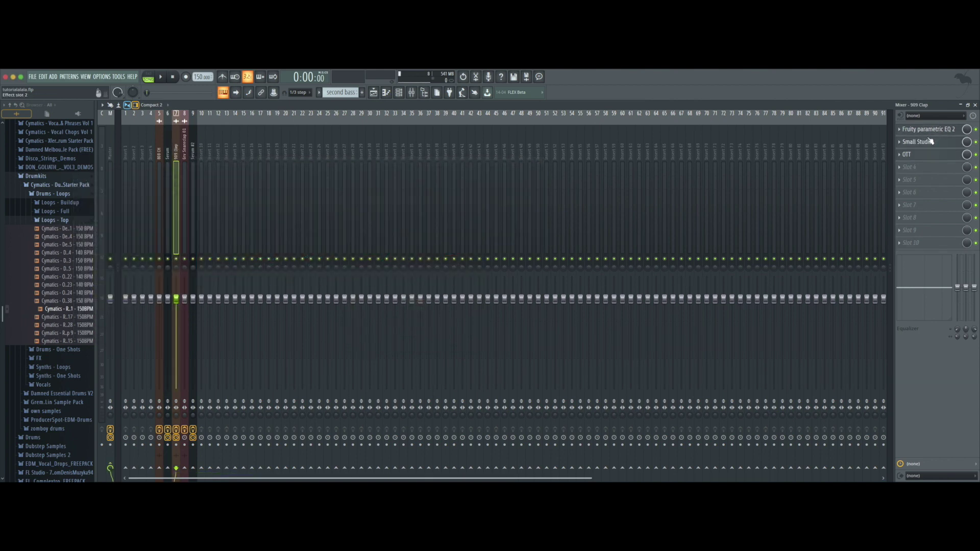
click(929, 130)
click(929, 142)
click(920, 156)
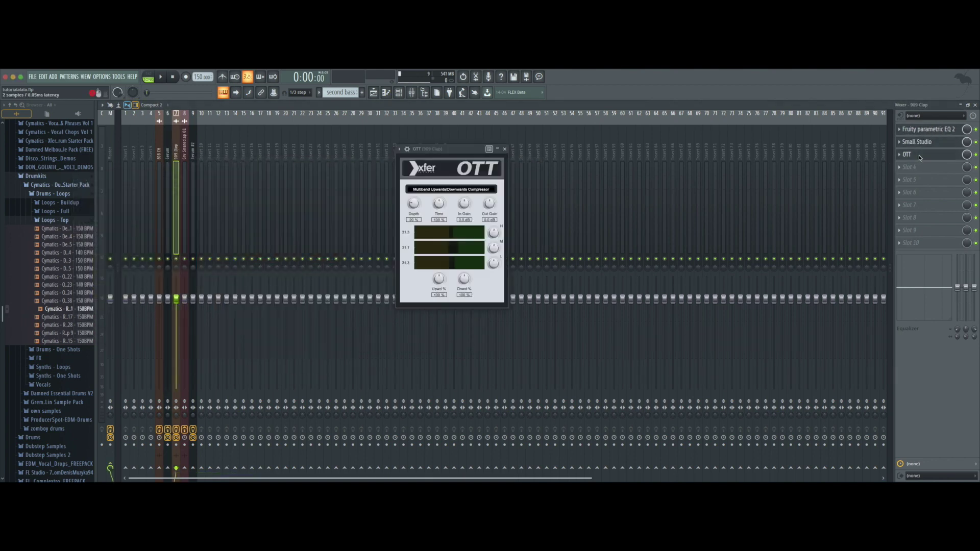
Step: Check the snare clap mixer track's effect chain and examine the Fruity parametric EQ 2 and OTT on the second Serum track
click(185, 148)
click(193, 149)
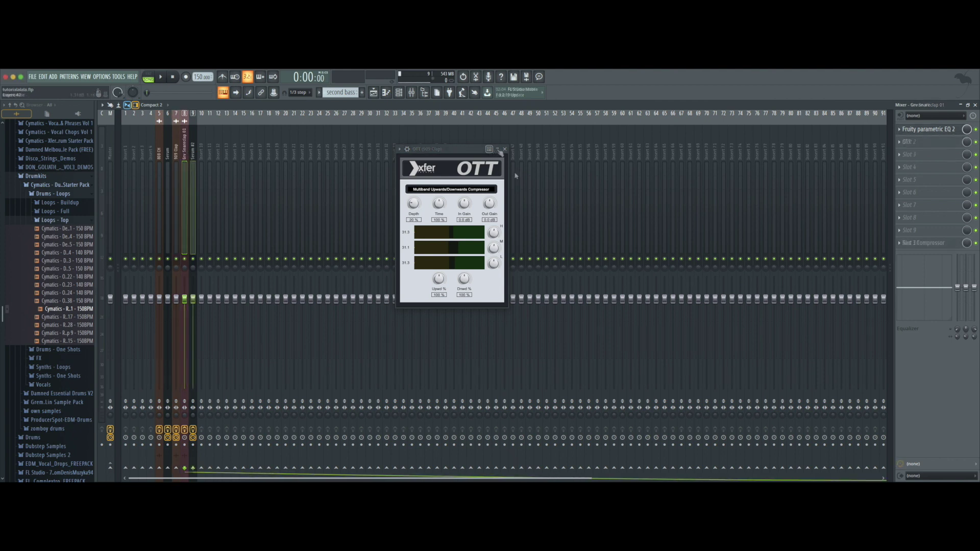
click(505, 149)
click(194, 153)
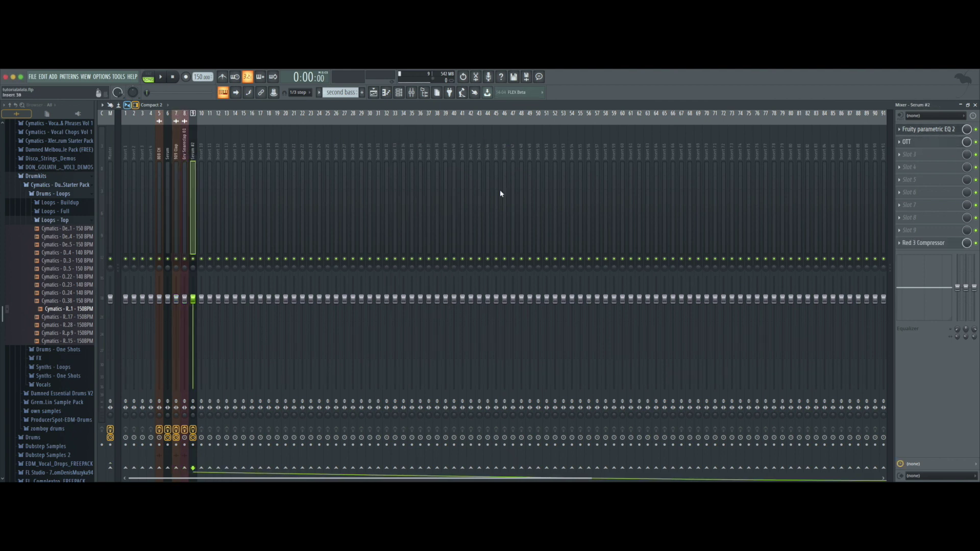
click(925, 134)
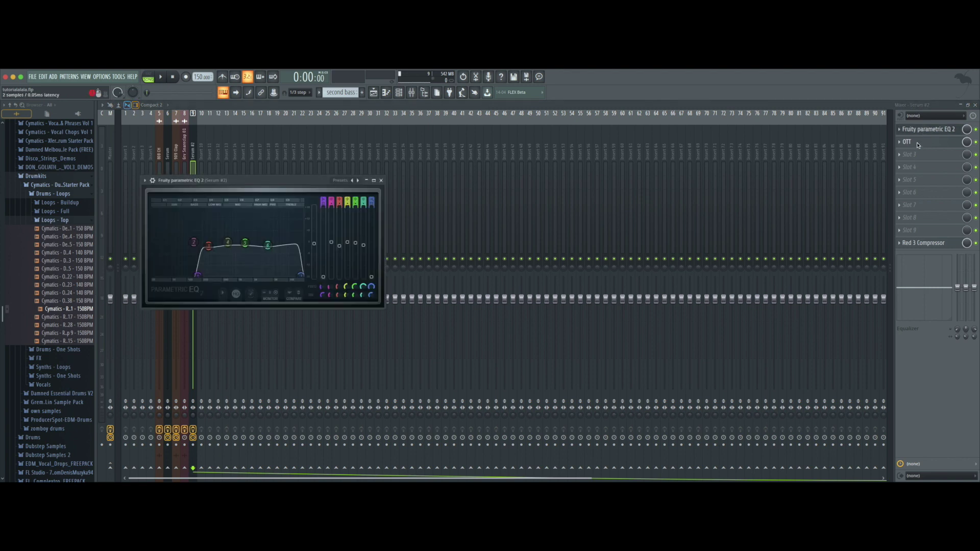
click(914, 142)
click(540, 169)
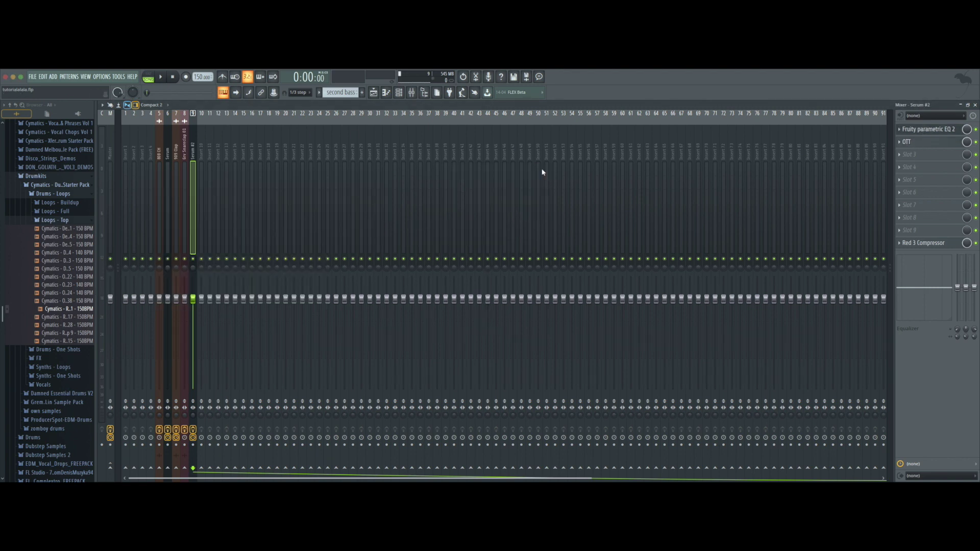